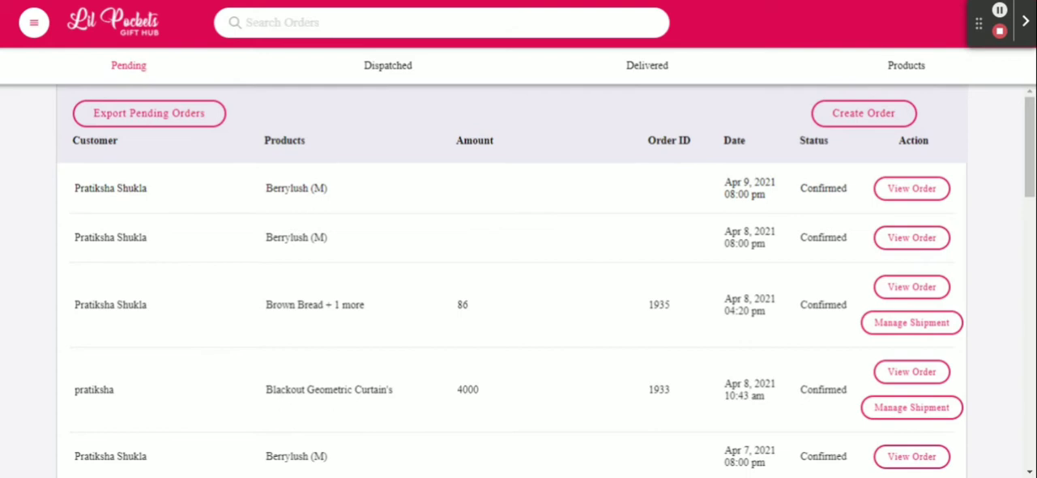
# - Open the store's Filters section and start adding a new filter
pyautogui.click(34, 29)
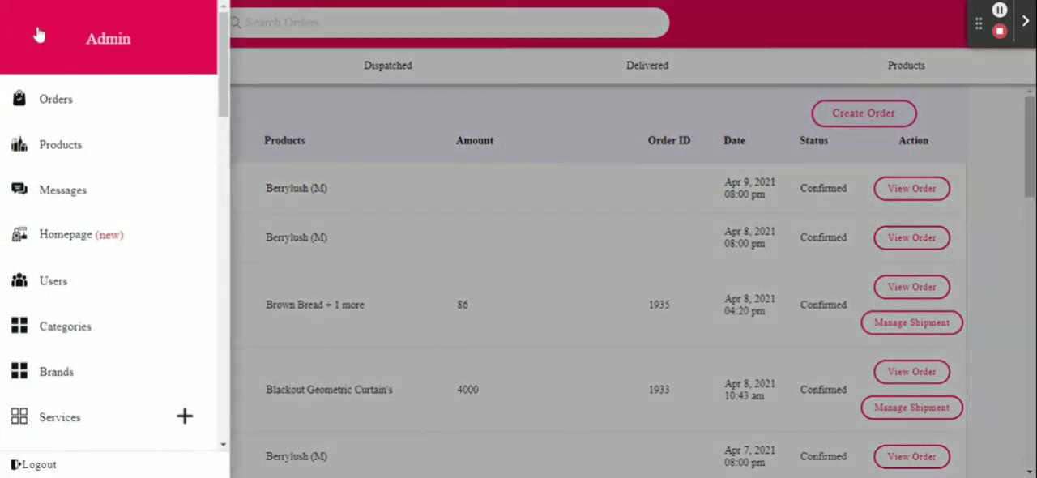
pyautogui.scroll(-3, 102, 326)
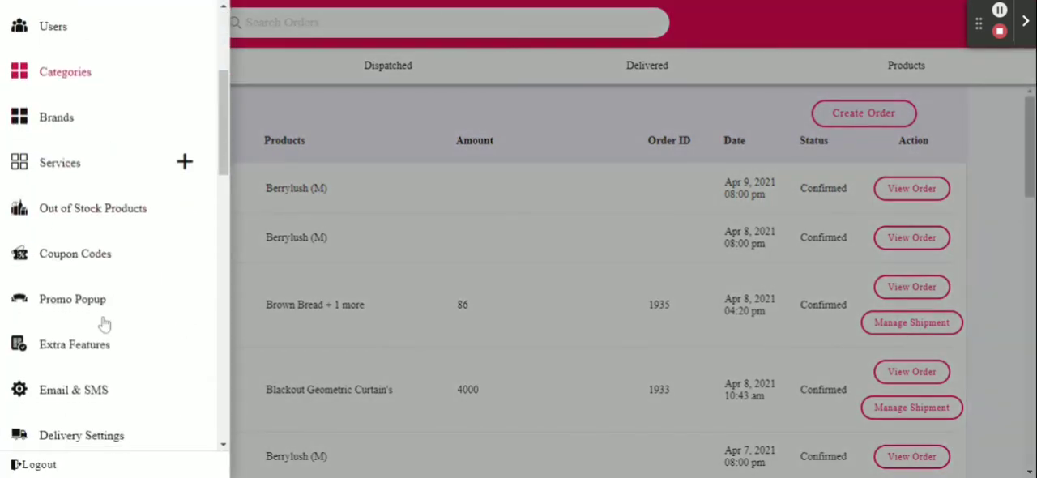
pyautogui.scroll(-2, 103, 325)
pyautogui.scroll(-3, 104, 325)
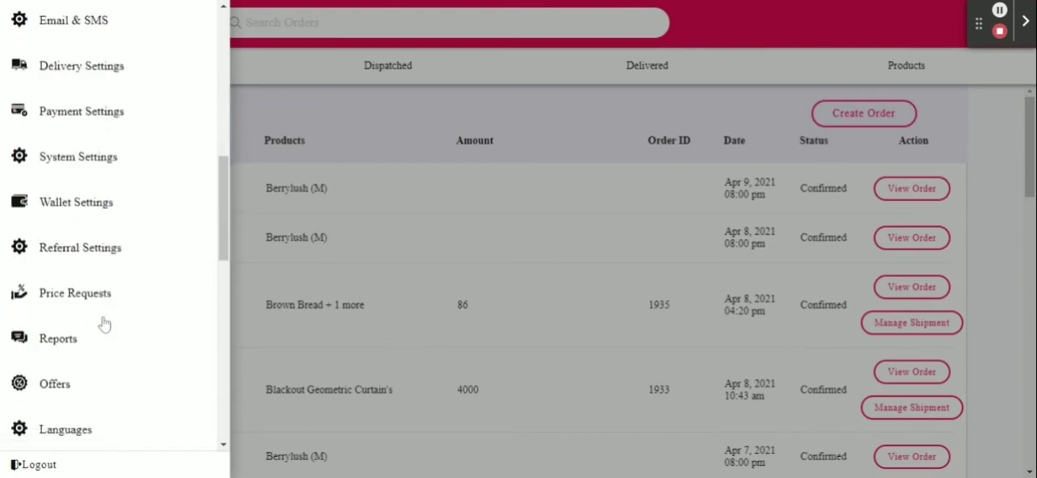
pyautogui.scroll(-1, 104, 325)
pyautogui.scroll(-5, 104, 325)
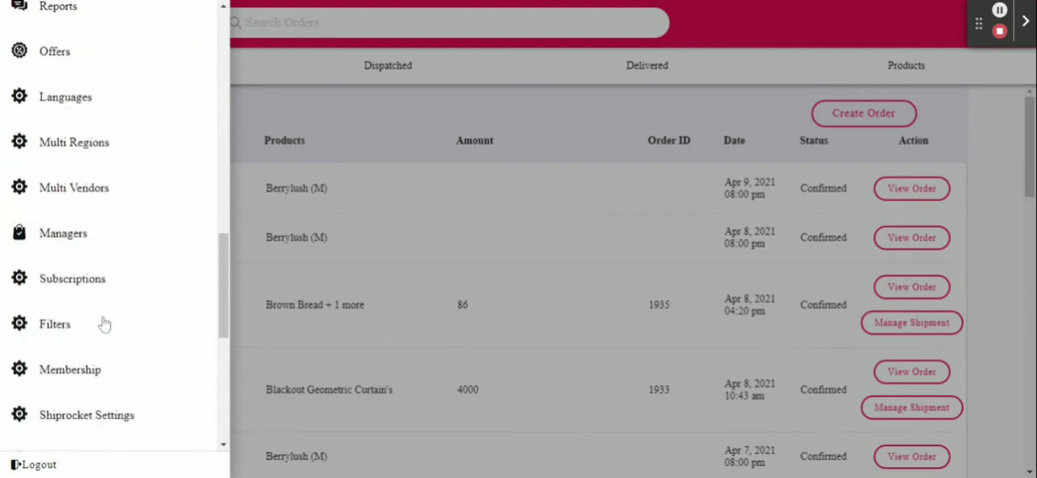
pyautogui.click(55, 324)
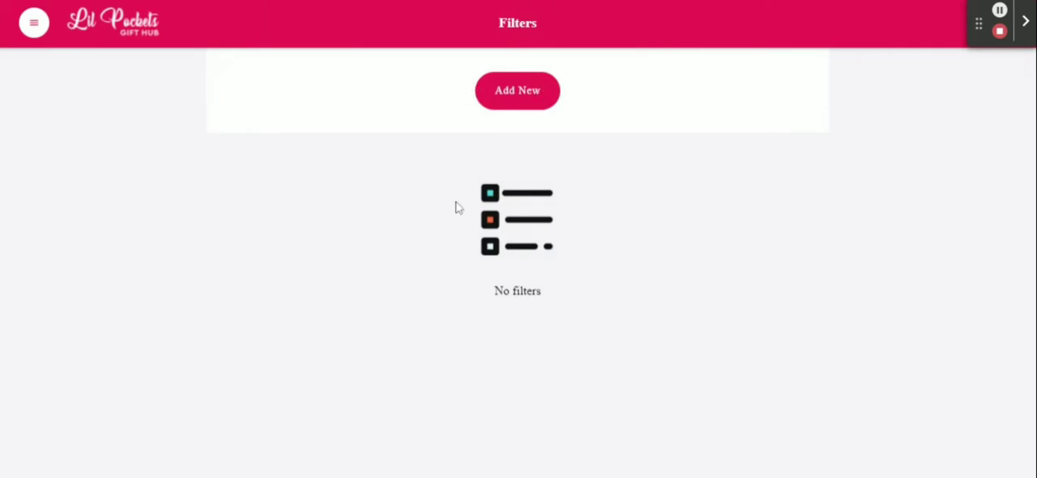
pyautogui.click(521, 97)
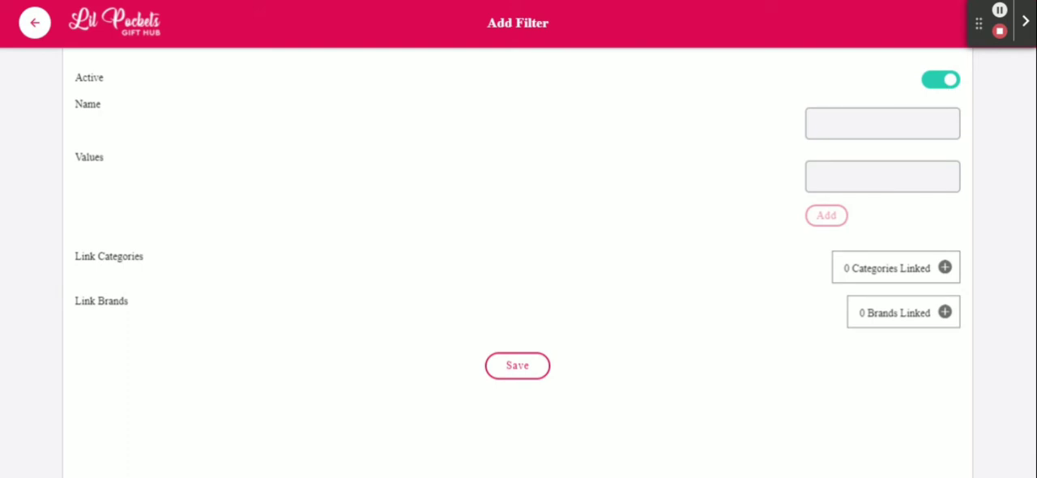
# - Name the new filter Material
pyautogui.click(880, 128)
pyautogui.write('Material')
pyautogui.write('cott')
pyautogui.press('BackSpace')
pyautogui.press('BackSpace')
pyautogui.press('BackSpace')
pyautogui.press('BackSpace')
# - Add Cotton as the first value of the Material filter
pyautogui.click(840, 176)
pyautogui.write('C')
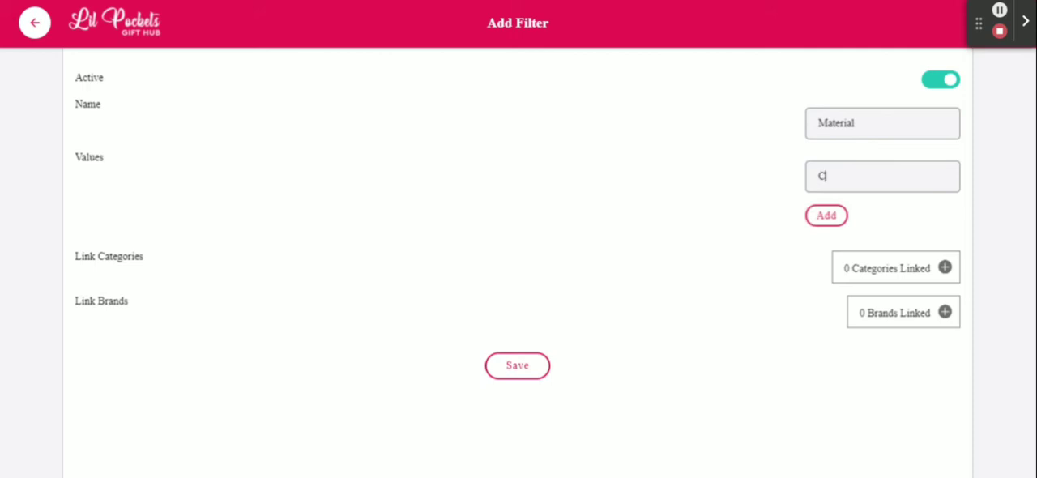
pyautogui.write('otton')
pyautogui.click(825, 216)
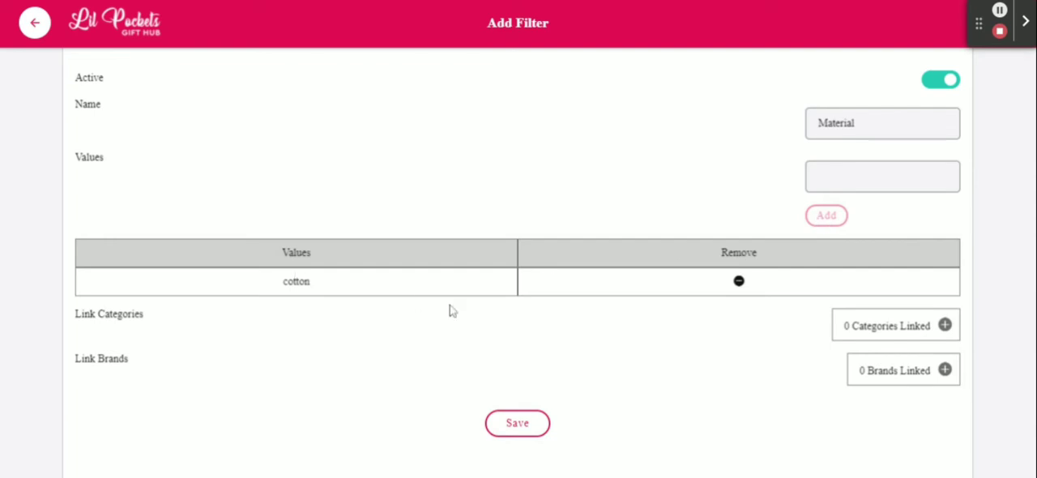
# - Add Rayon as another value of the Material filter
pyautogui.click(841, 175)
pyautogui.write('C')
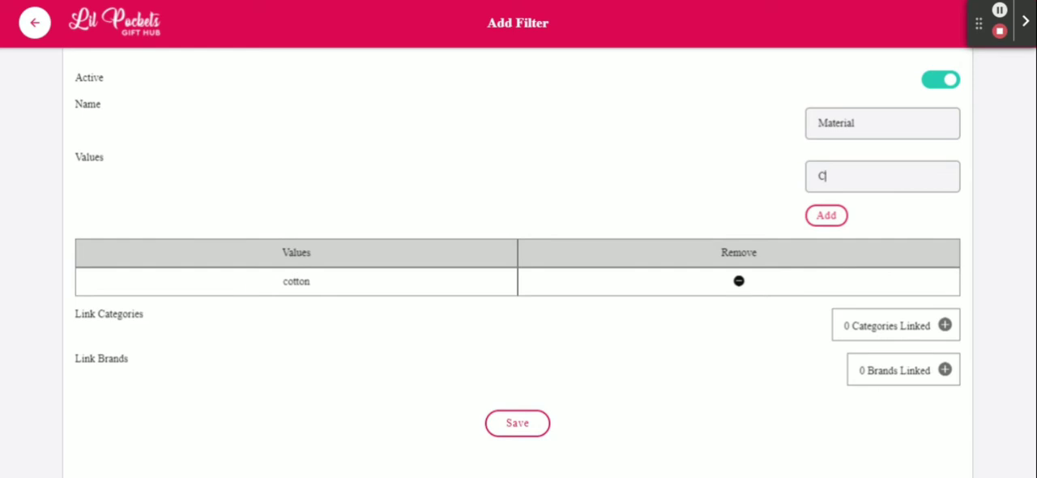
pyautogui.press('BackSpace')
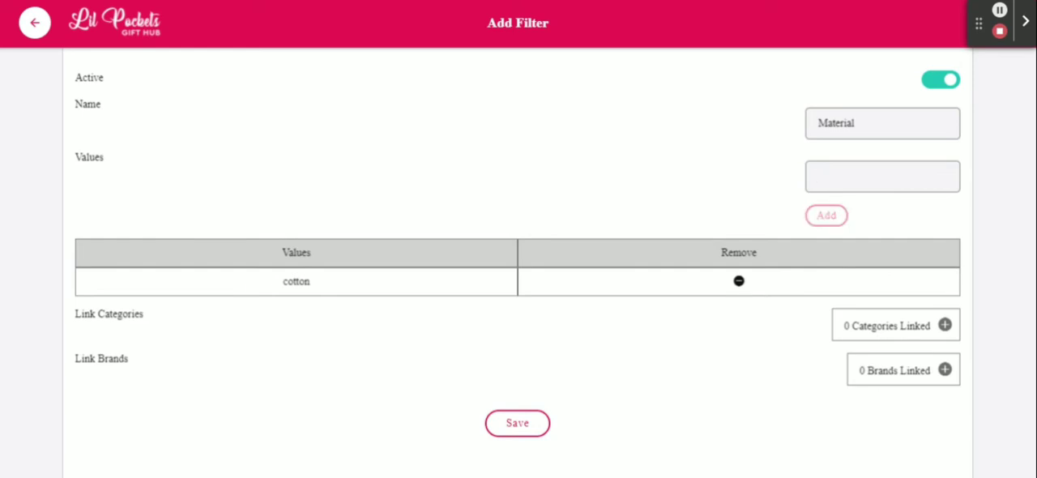
pyautogui.write('Ra')
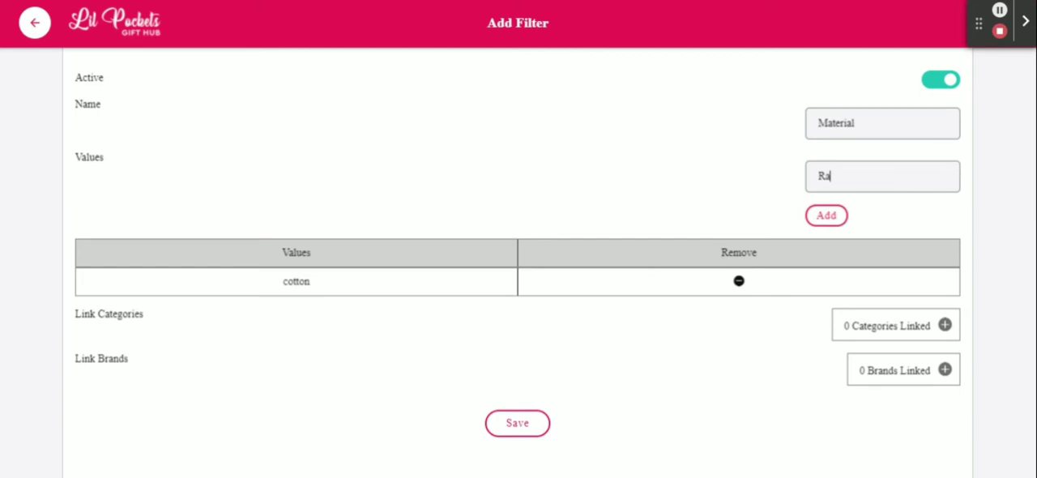
pyautogui.write('yon')
pyautogui.click(828, 218)
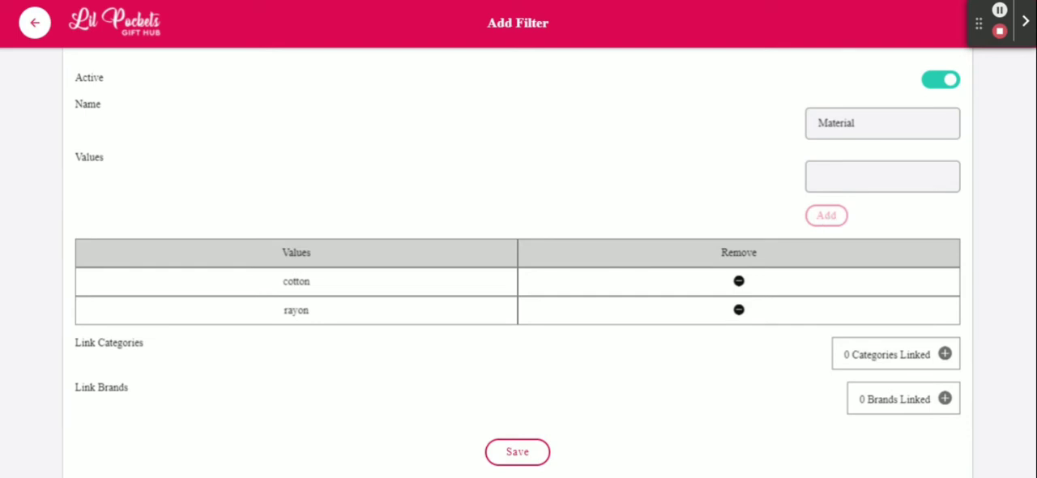
# - Add Satin and Silk to the Material filter's list of values
pyautogui.click(847, 181)
pyautogui.write('Sati')
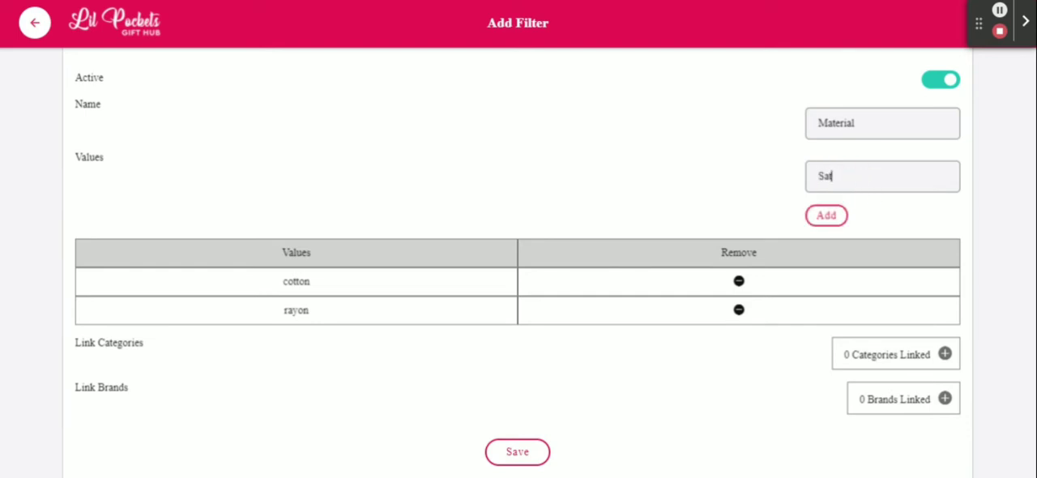
pyautogui.write('n')
pyautogui.click(826, 215)
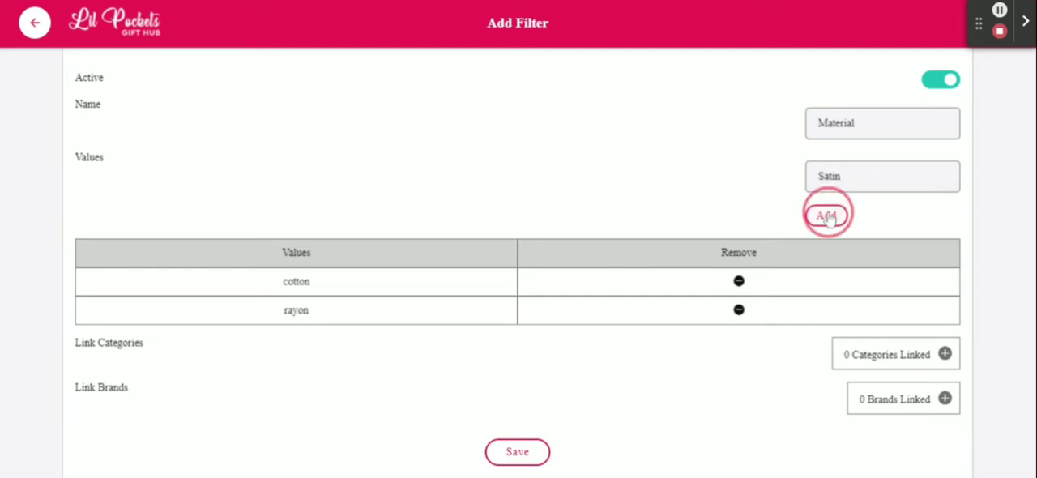
pyautogui.click(837, 174)
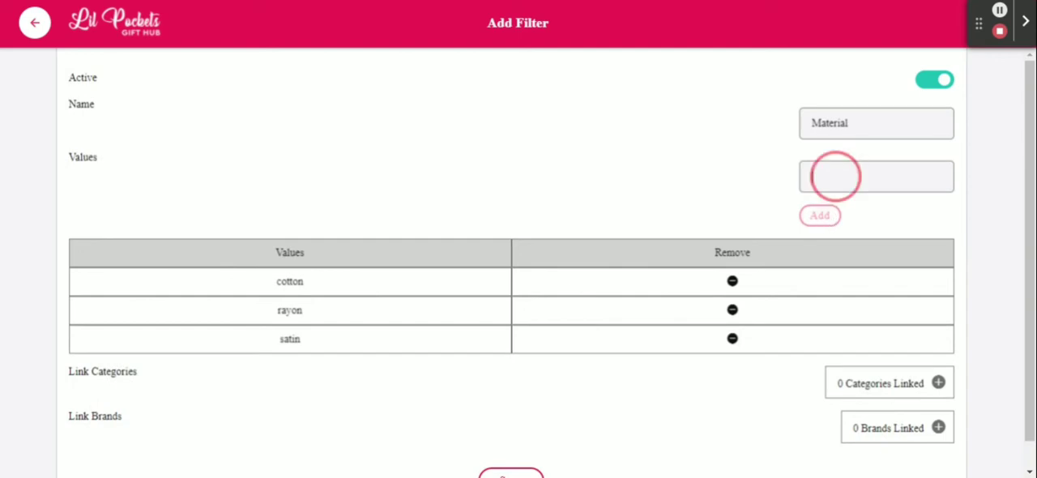
pyautogui.write('Sa')
pyautogui.write('lk')
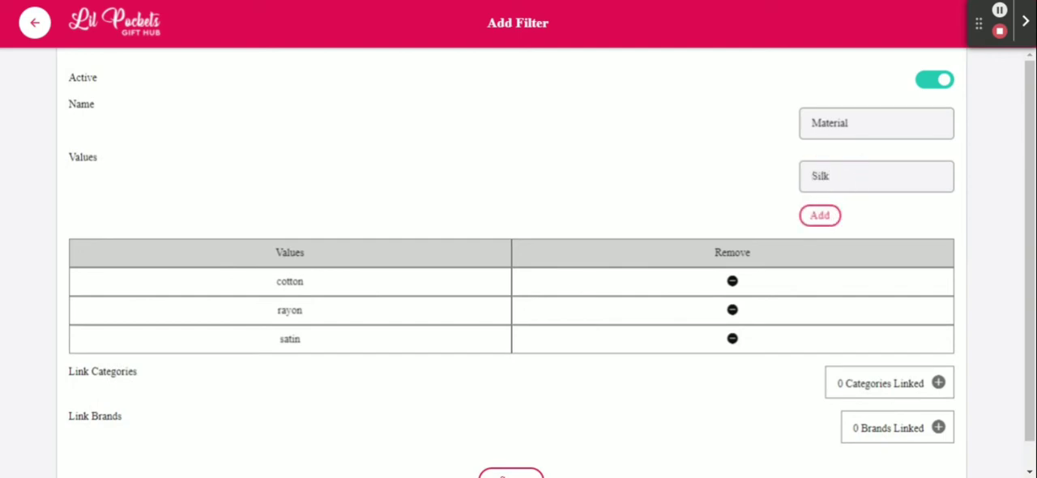
pyautogui.click(820, 216)
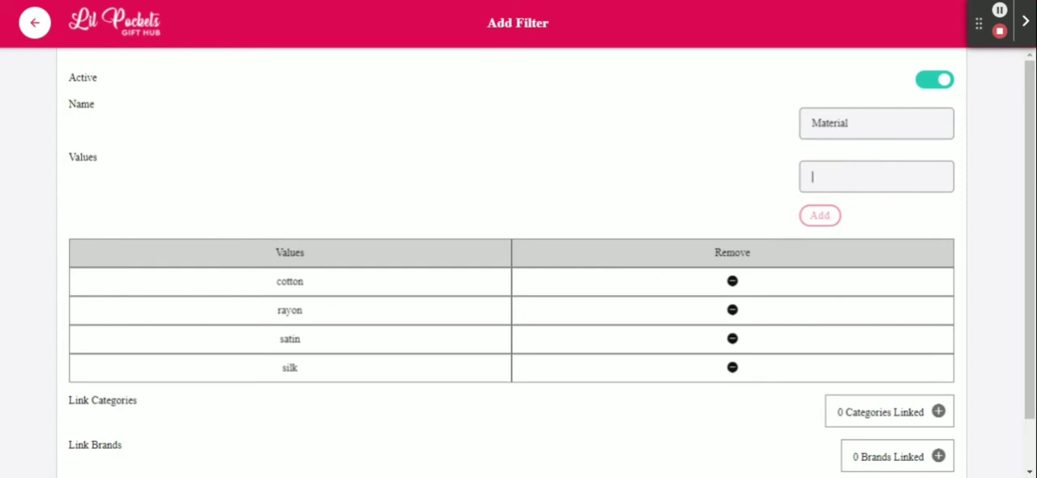
# - Add Synthetic to the Material filter's list of values
pyautogui.write('S')
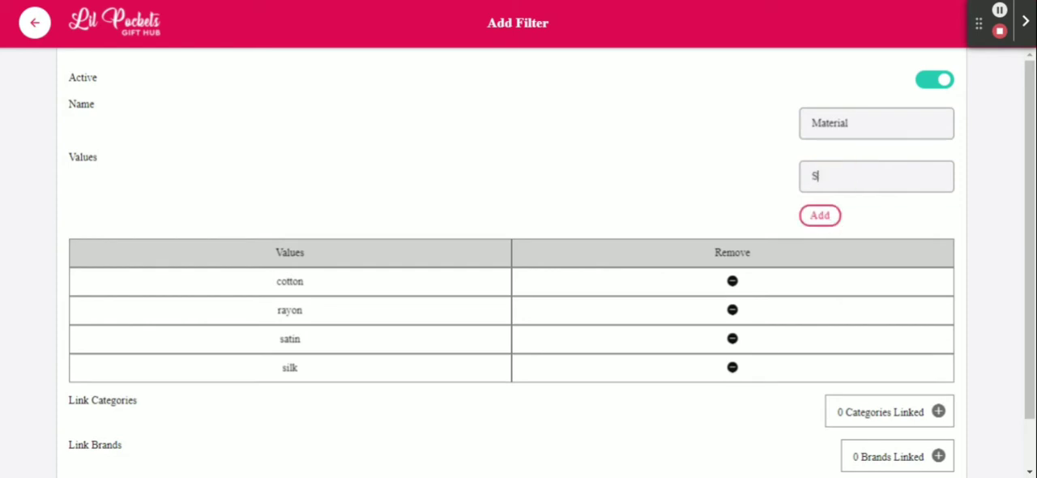
pyautogui.write('ynthetic')
pyautogui.click(831, 215)
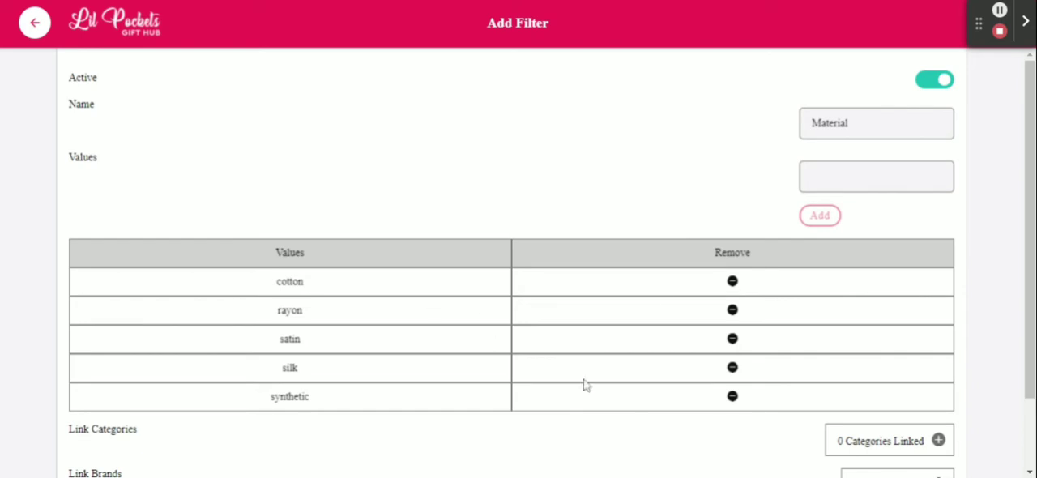
# - Add a trial value gggh to the Material filter and remove it from the values table
pyautogui.click(839, 182)
pyautogui.write('gg')
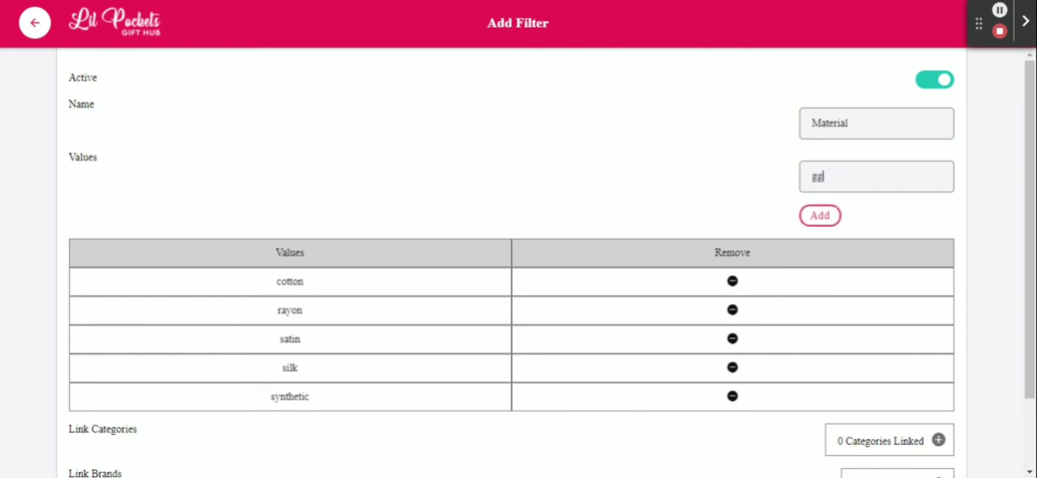
pyautogui.write('lgh')
pyautogui.click(826, 217)
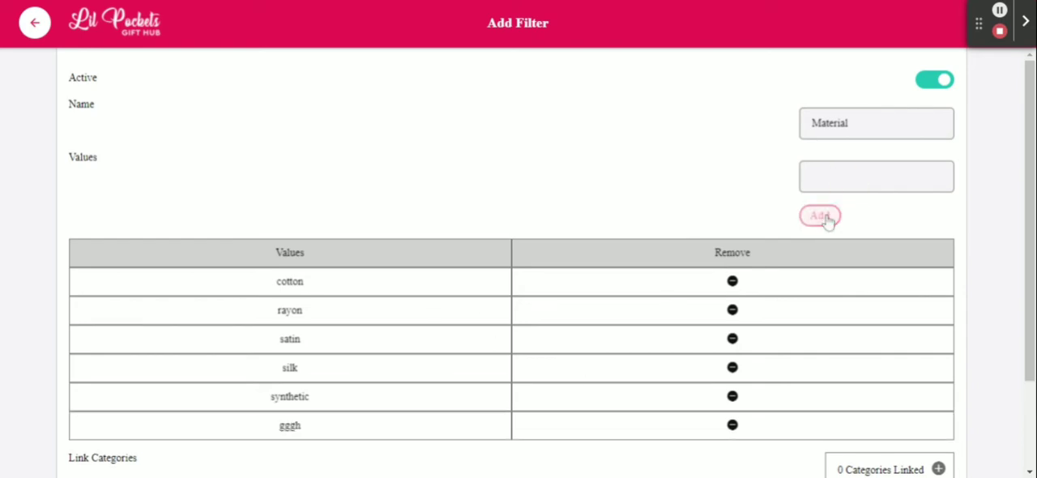
pyautogui.scroll(-2, 770, 327)
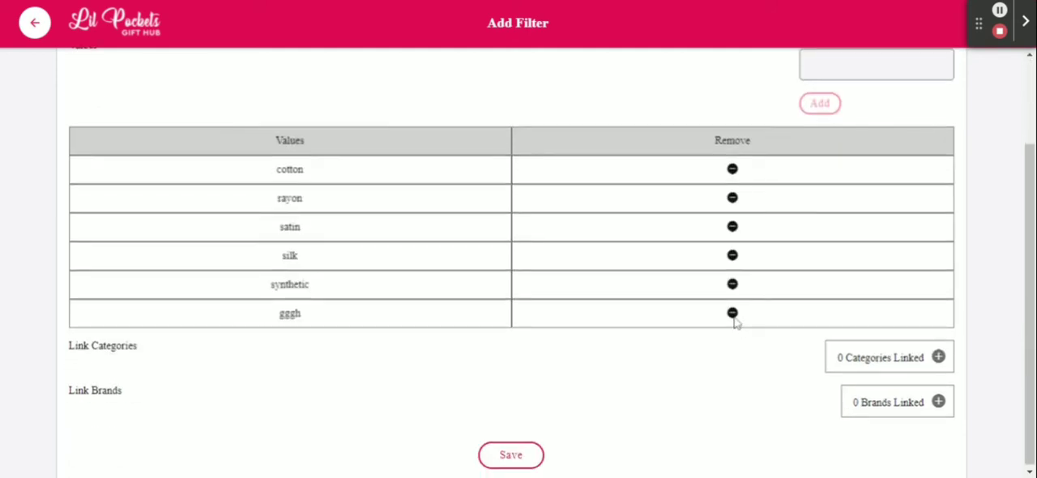
pyautogui.click(732, 313)
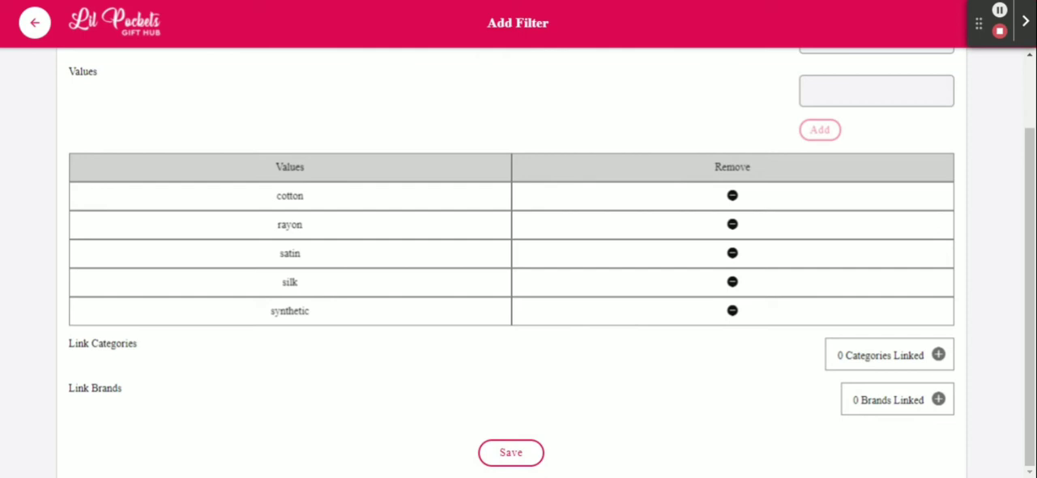
# - Link the filter to the Curtain's category and its subcategories Door Curtain's and Window Curtain, and save the selection
pyautogui.click(874, 355)
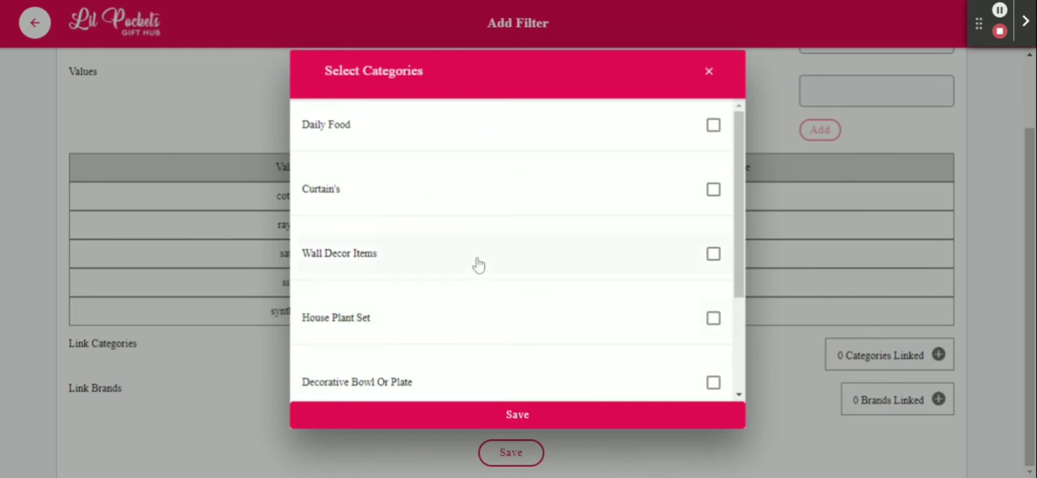
pyautogui.scroll(-2, 503, 296)
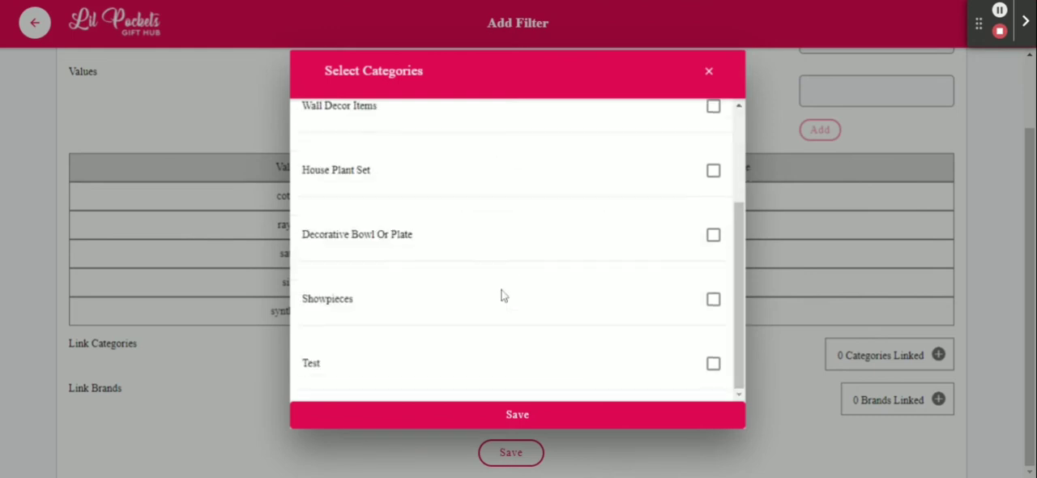
pyautogui.scroll(2, 502, 294)
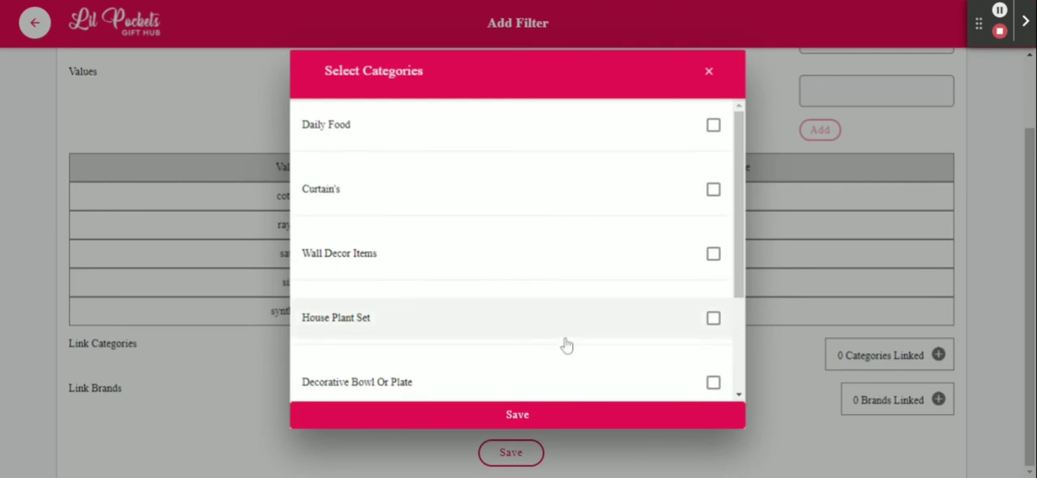
pyautogui.scroll(-1, 571, 339)
pyautogui.click(712, 173)
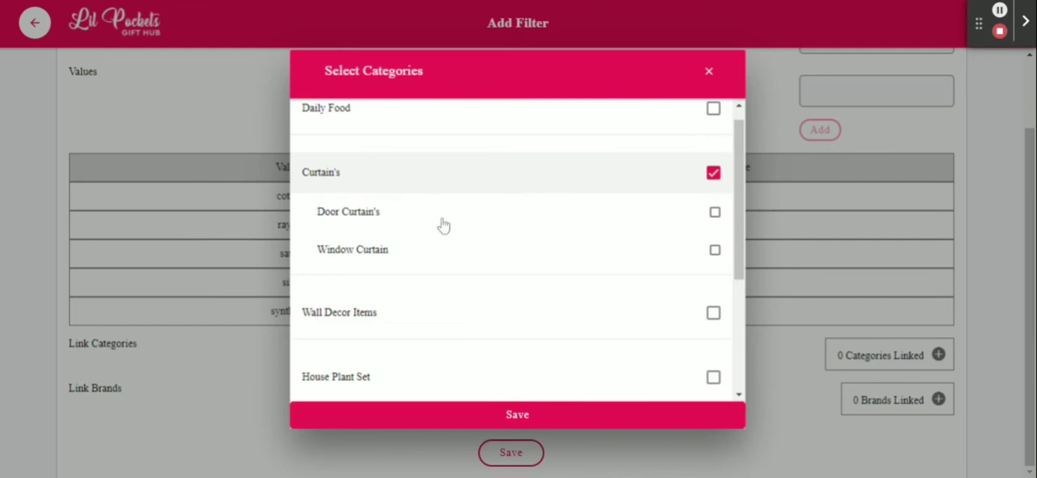
pyautogui.click(716, 213)
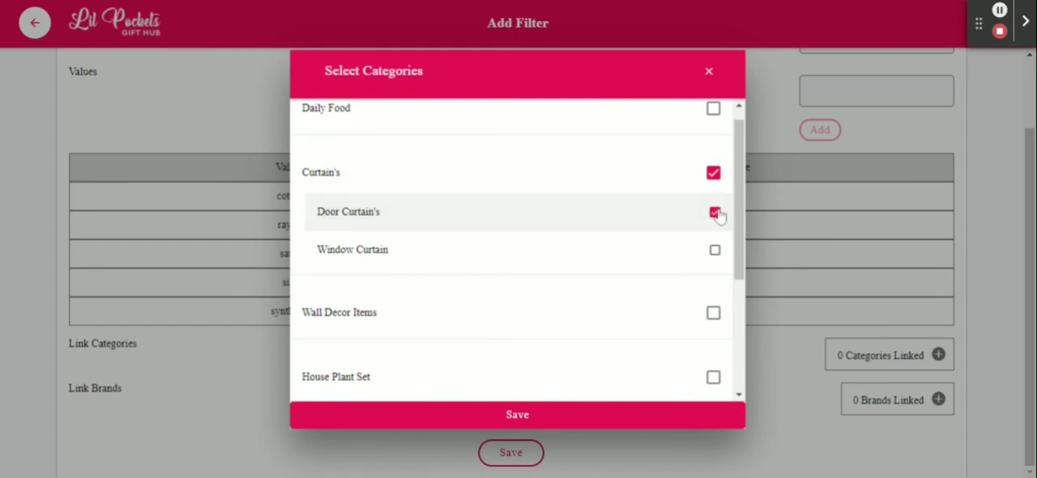
pyautogui.click(715, 251)
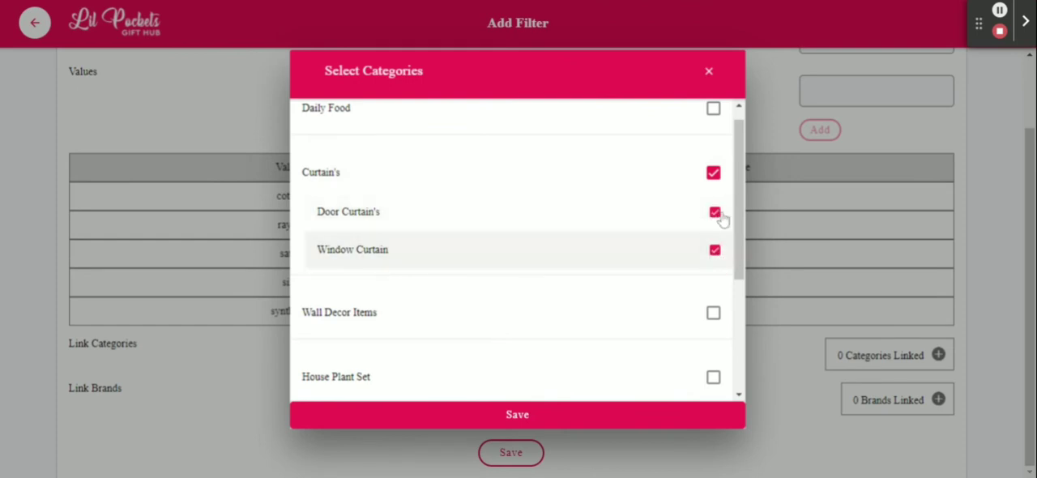
pyautogui.click(516, 415)
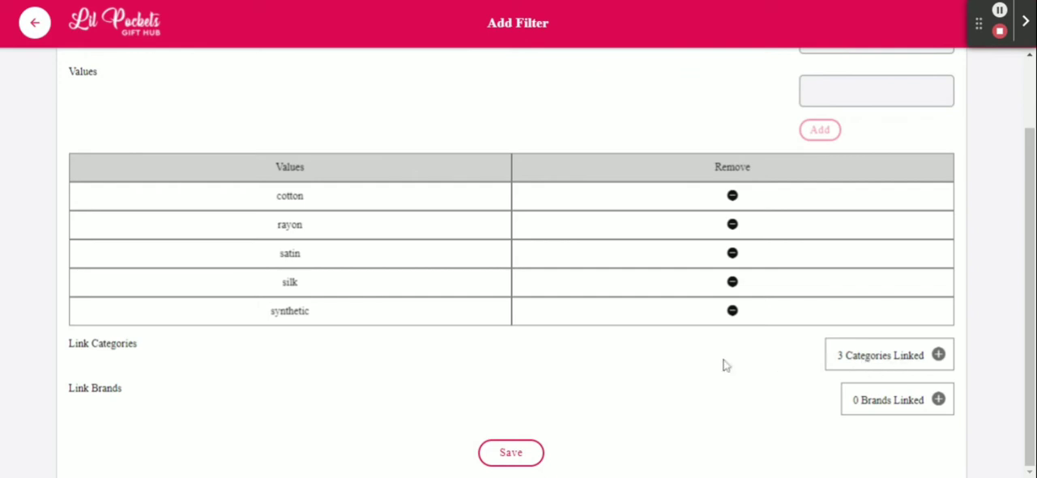
# - Link the brands GUCCI and Philips to the Material filter and save the selection
pyautogui.click(891, 402)
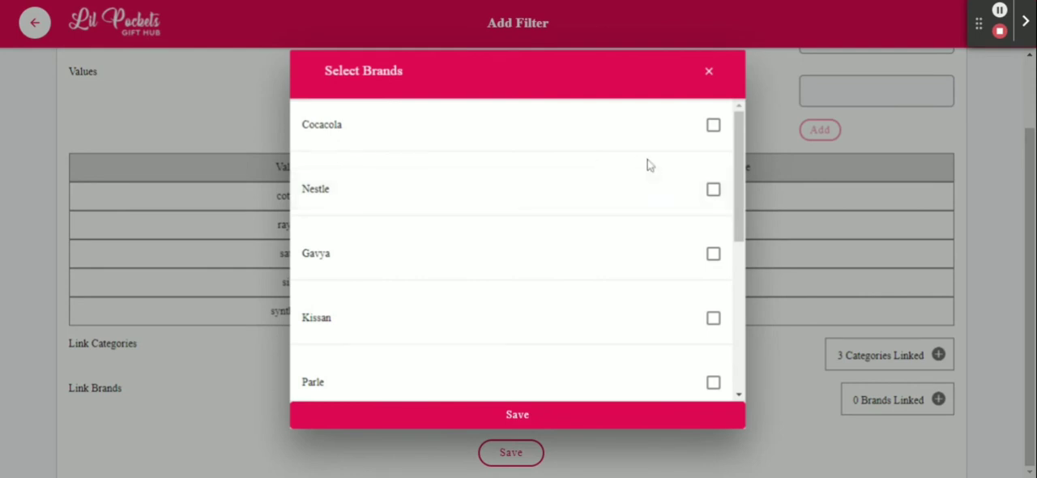
pyautogui.scroll(-3, 654, 257)
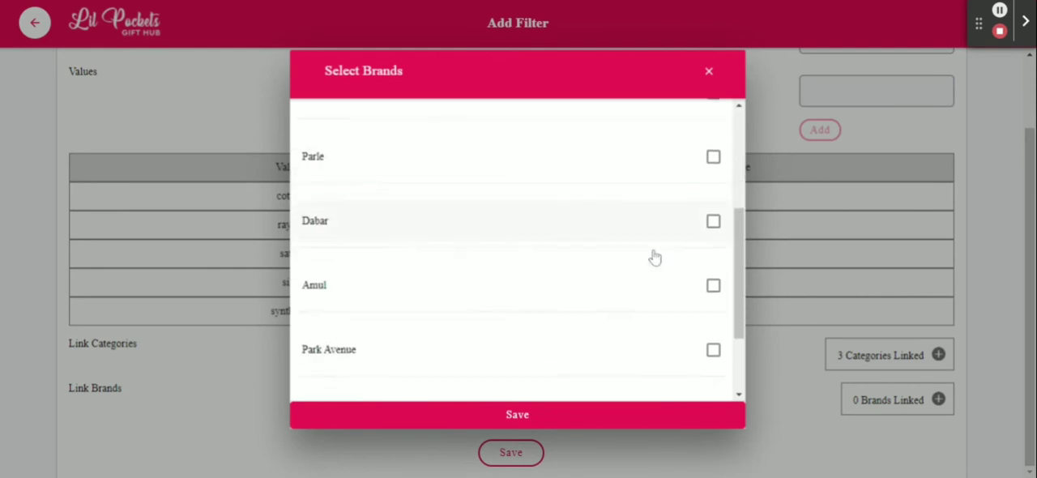
pyautogui.scroll(-2, 655, 257)
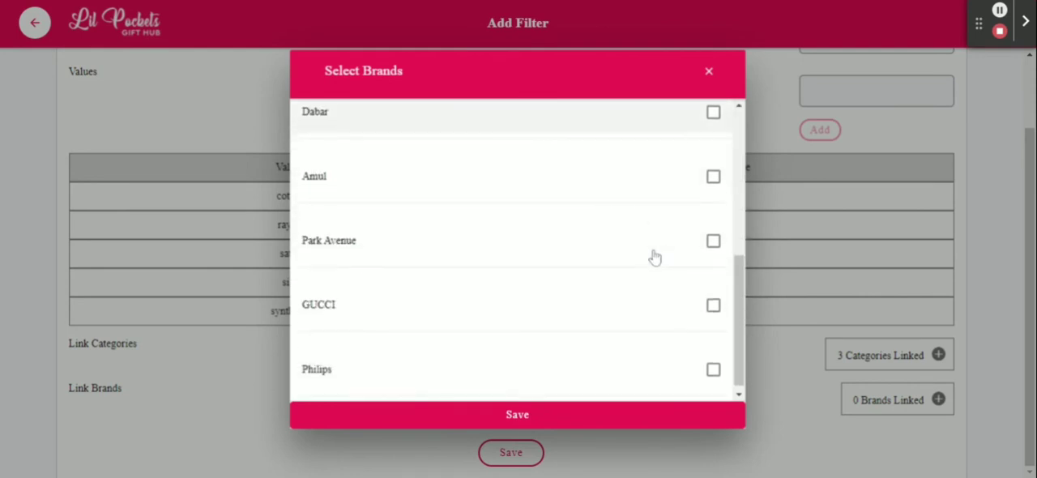
pyautogui.click(714, 305)
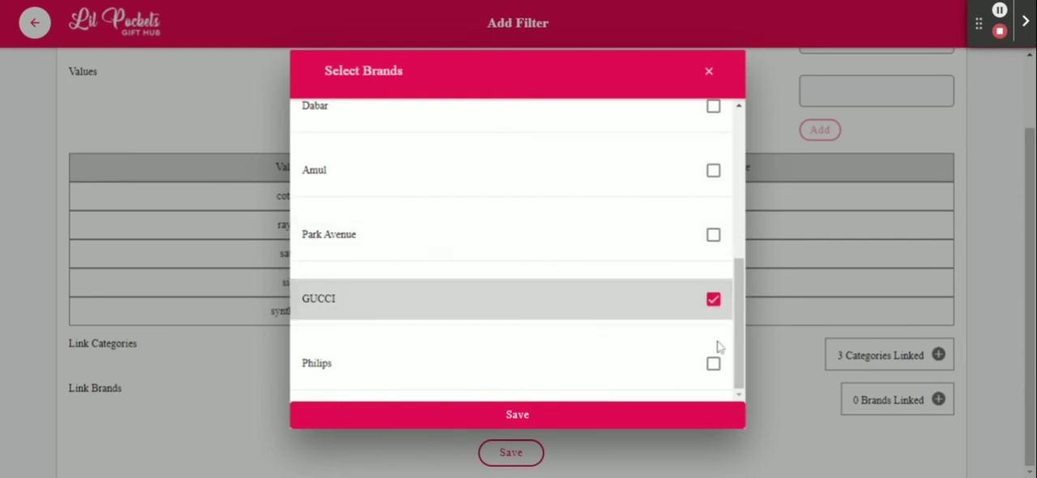
pyautogui.click(713, 366)
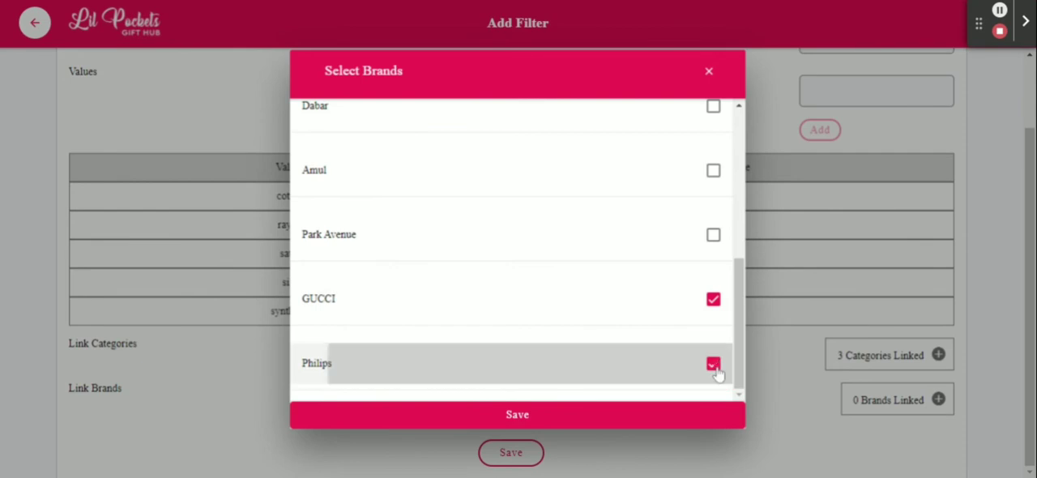
pyautogui.click(525, 416)
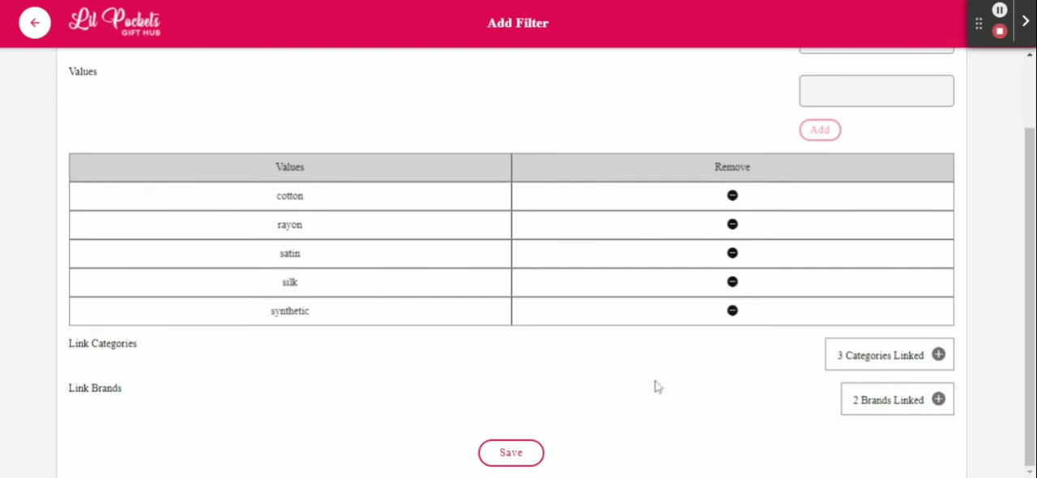
# - Save the Material filter, acknowledge the confirmation and return to the list of filters
pyautogui.scroll(1, 655, 386)
pyautogui.scroll(-1, 655, 385)
pyautogui.click(512, 455)
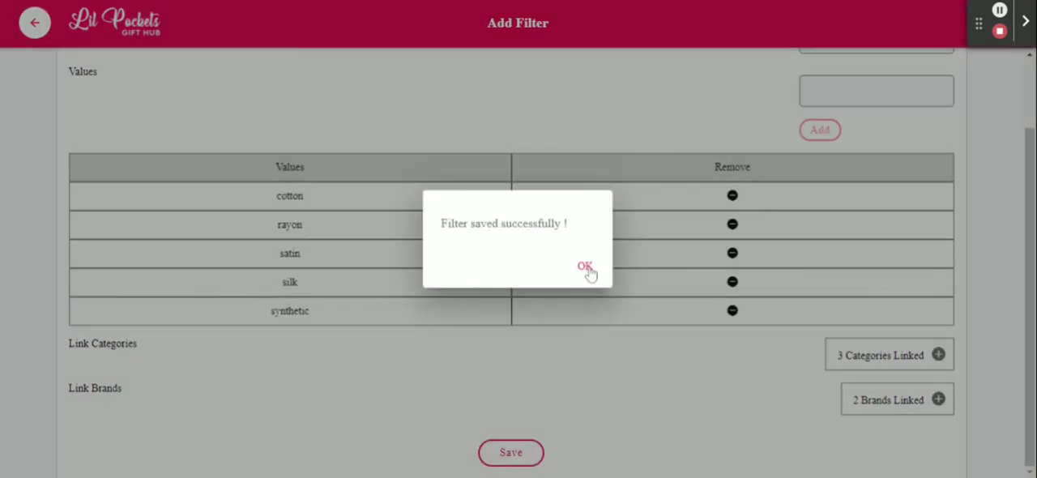
pyautogui.click(585, 267)
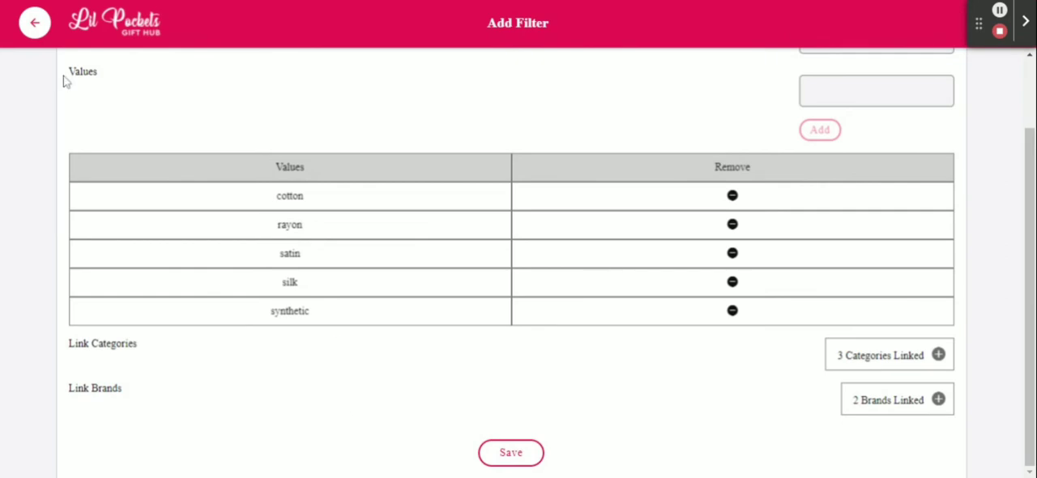
pyautogui.click(35, 25)
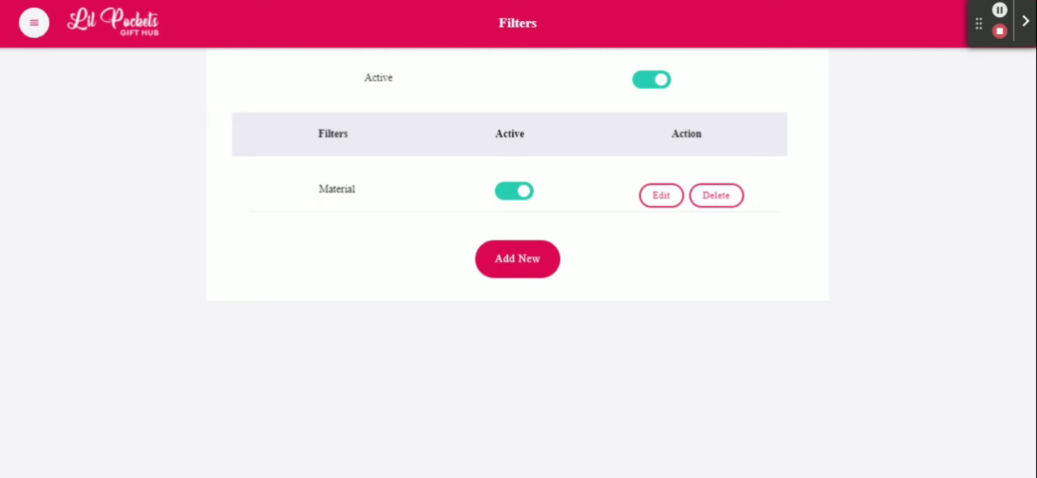
# - Go to the store's products and open Blackout Geometric Curtain's for editing
pyautogui.click(34, 23)
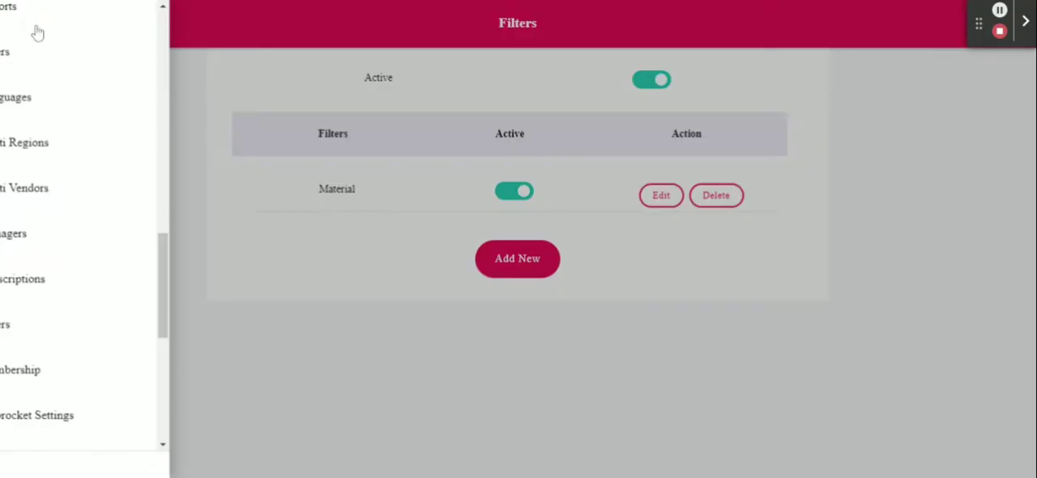
pyautogui.scroll(10, 81, 151)
pyautogui.scroll(3, 84, 152)
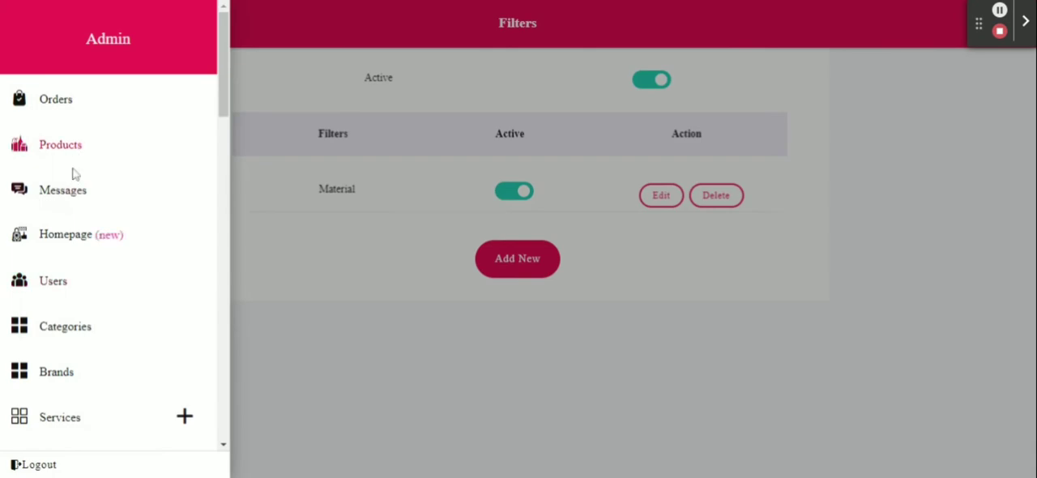
pyautogui.click(68, 158)
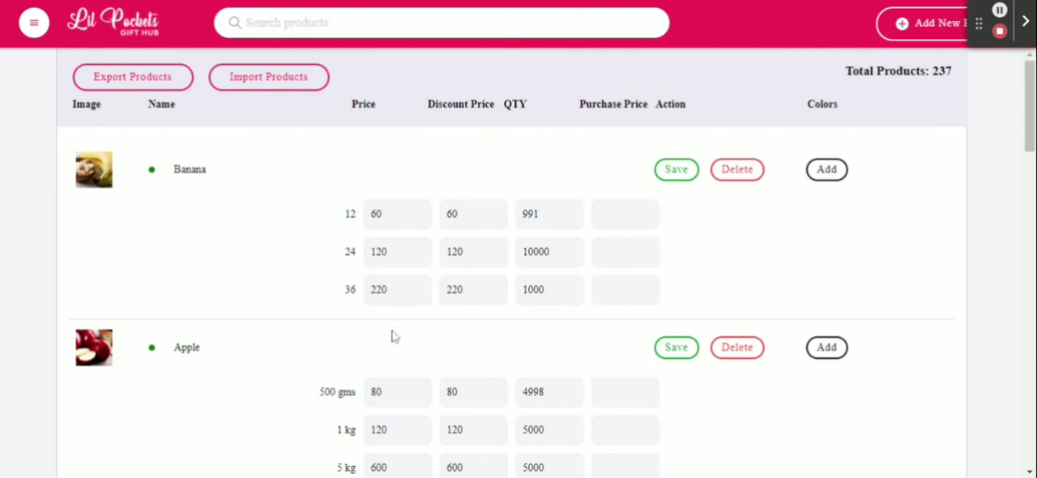
pyautogui.scroll(-3, 351, 358)
pyautogui.scroll(-2, 351, 360)
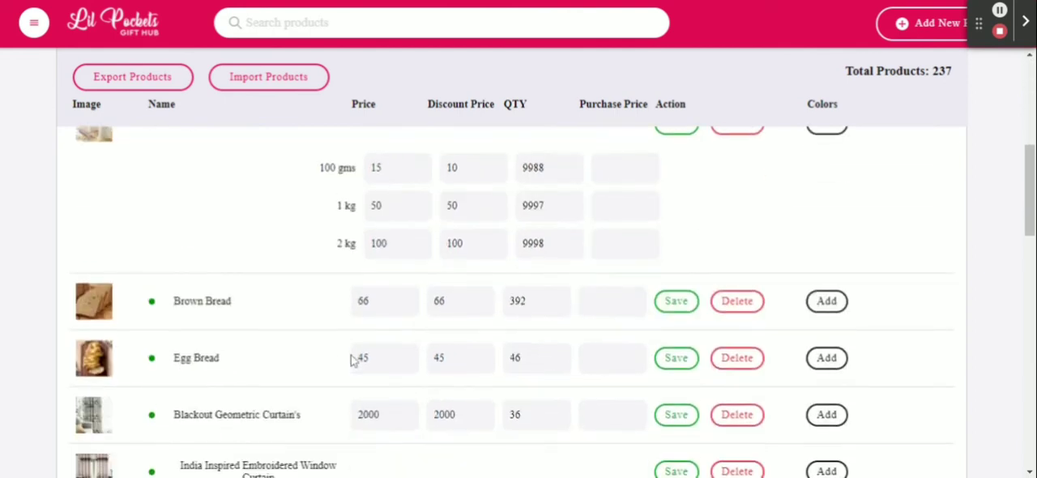
pyautogui.scroll(-2, 273, 392)
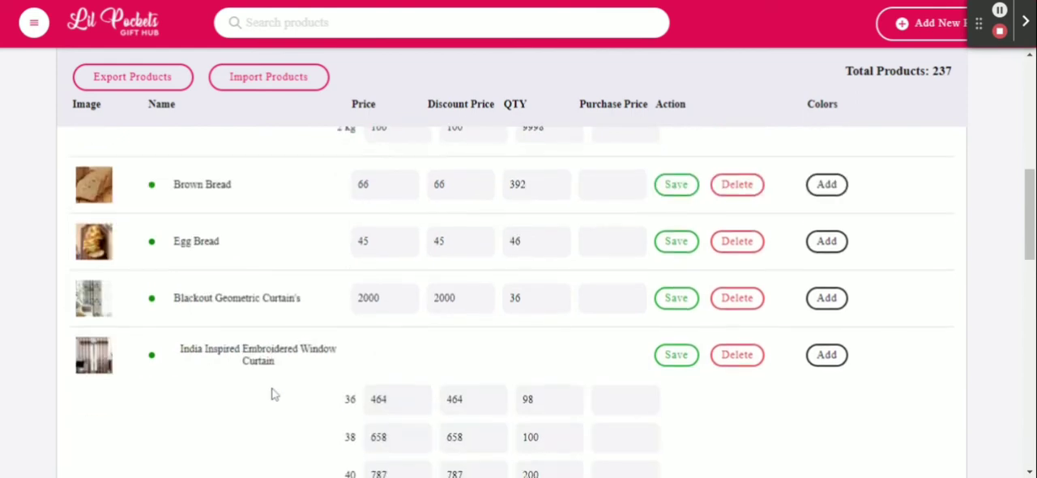
pyautogui.click(225, 306)
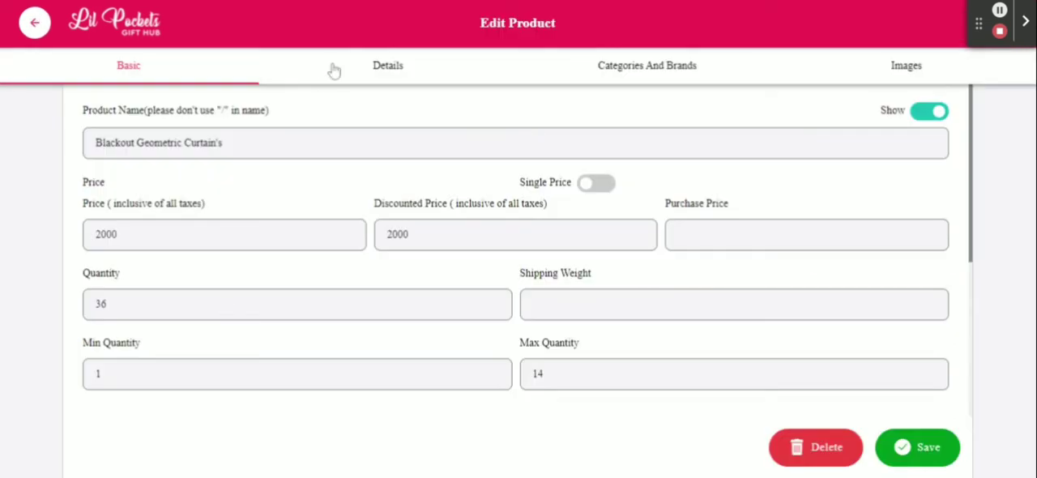
pyautogui.click(375, 77)
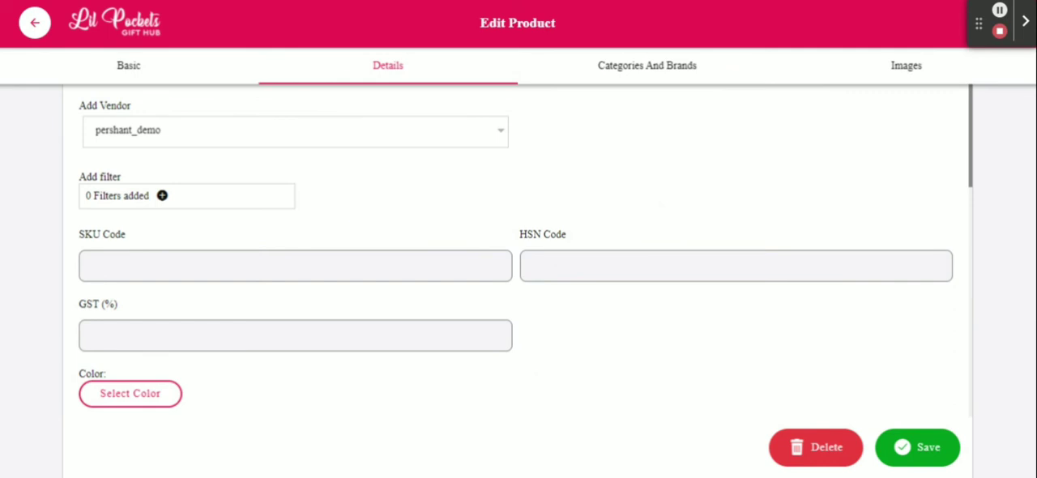
pyautogui.click(166, 199)
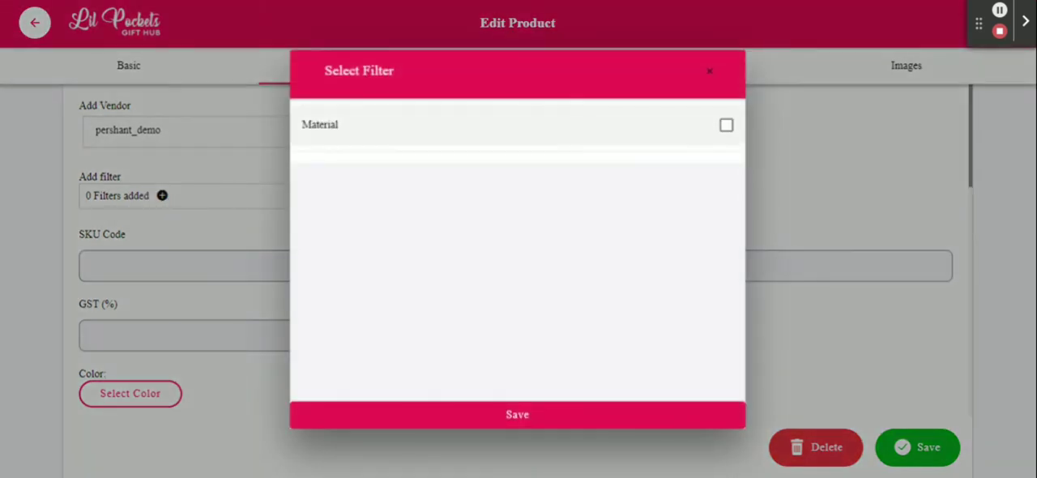
pyautogui.click(725, 125)
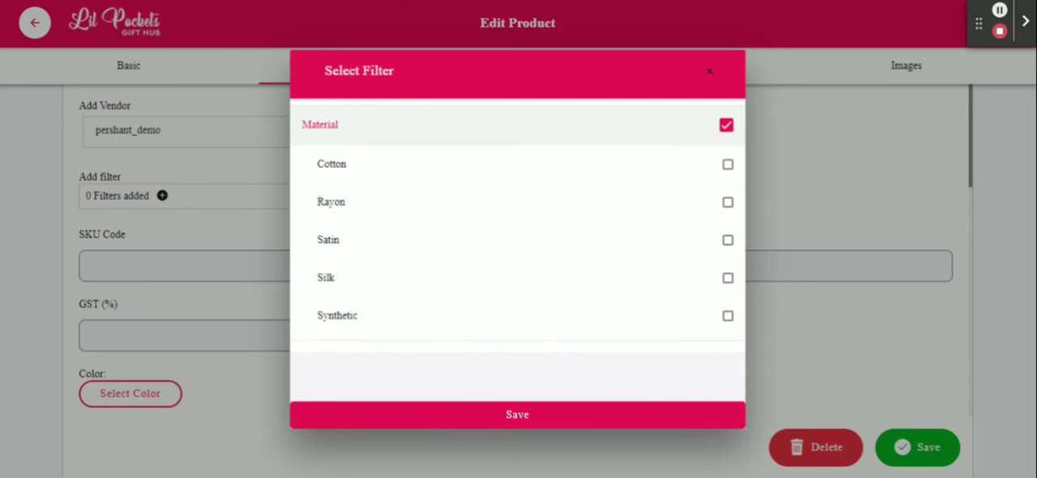
pyautogui.click(177, 225)
pyautogui.click(120, 75)
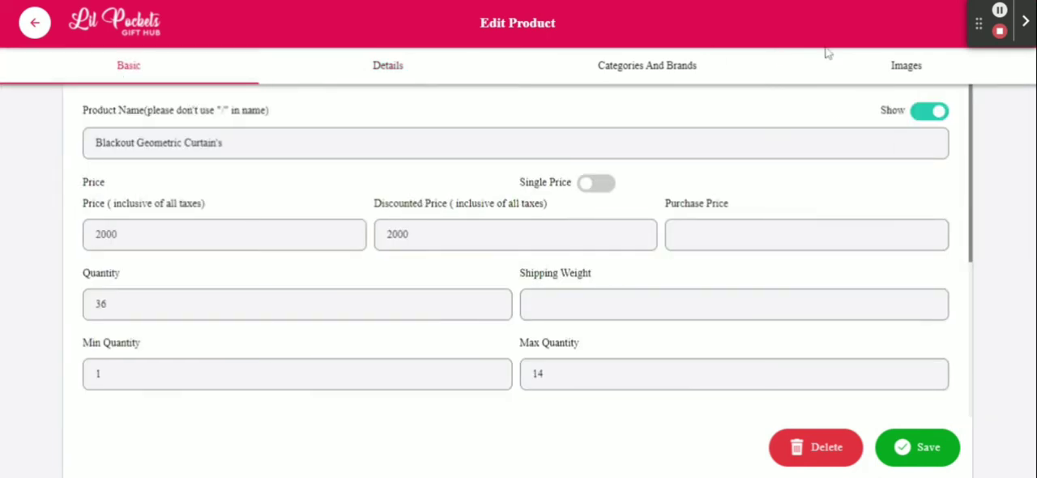
pyautogui.click(884, 68)
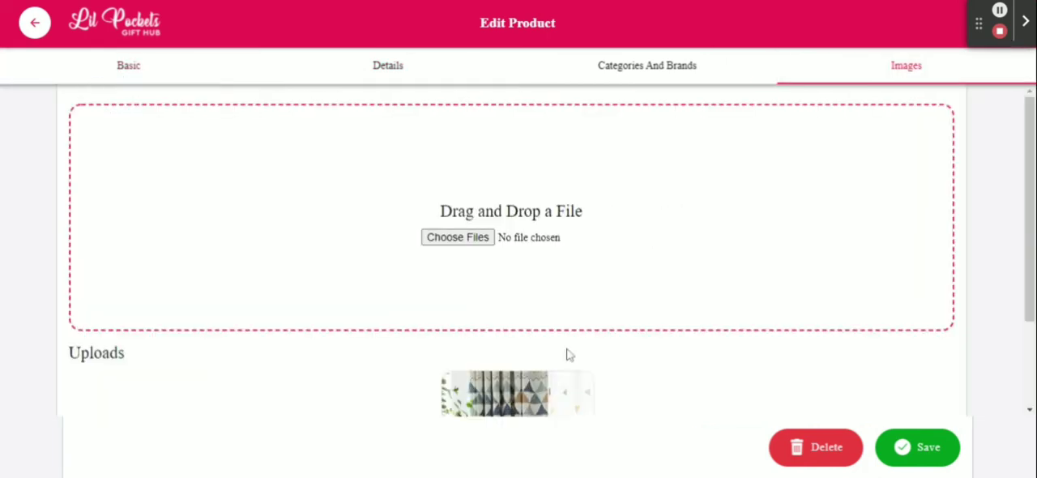
pyautogui.scroll(-2, 567, 352)
# - Assign the Material filter with the value Cotton to the curtain product's details and save the product
pyautogui.click(392, 79)
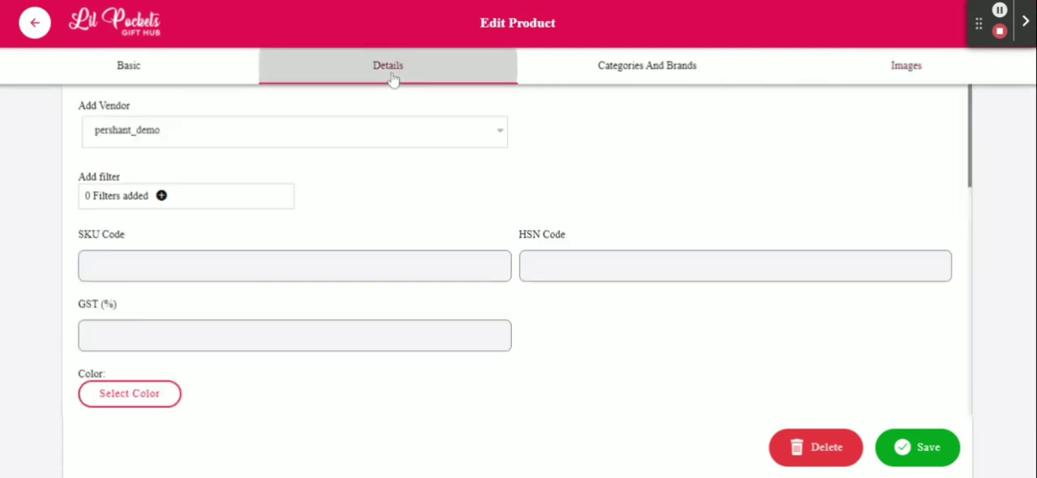
pyautogui.click(201, 203)
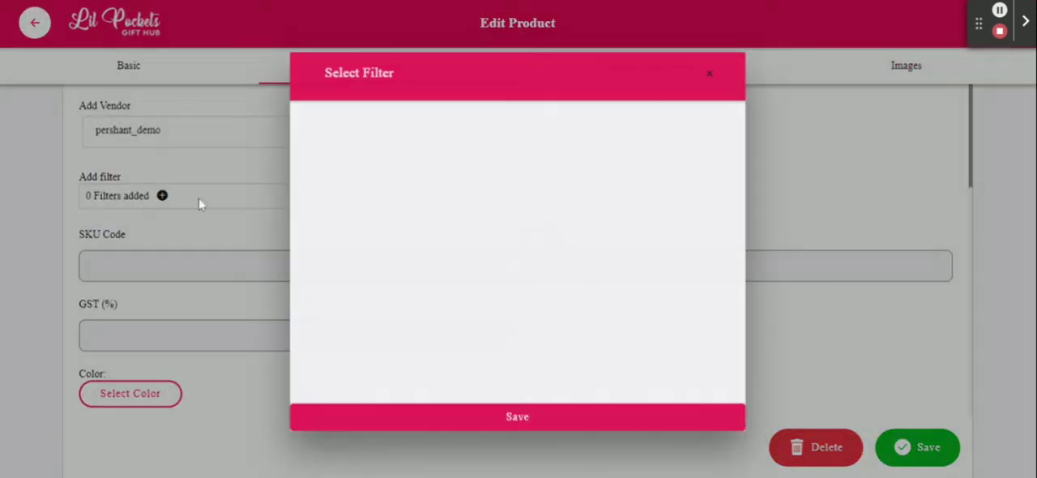
pyautogui.click(726, 127)
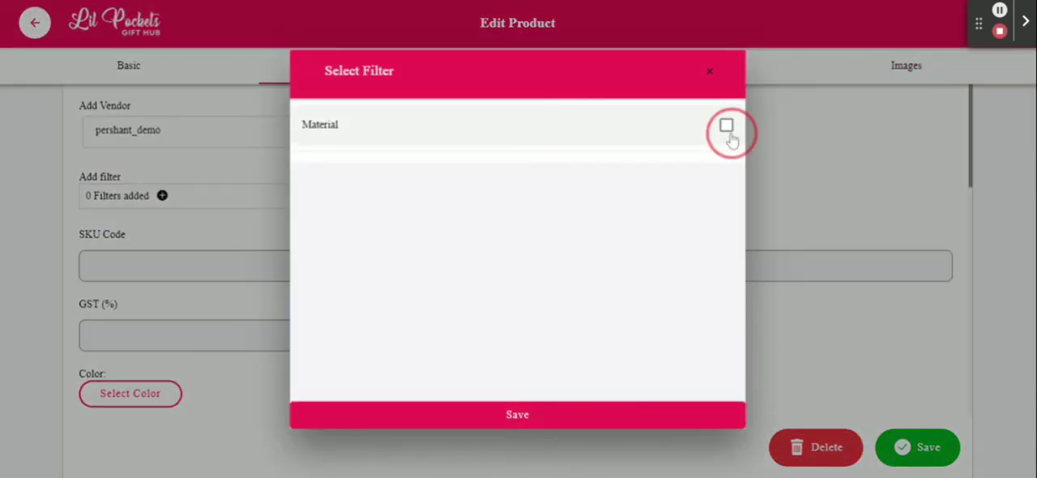
pyautogui.click(726, 166)
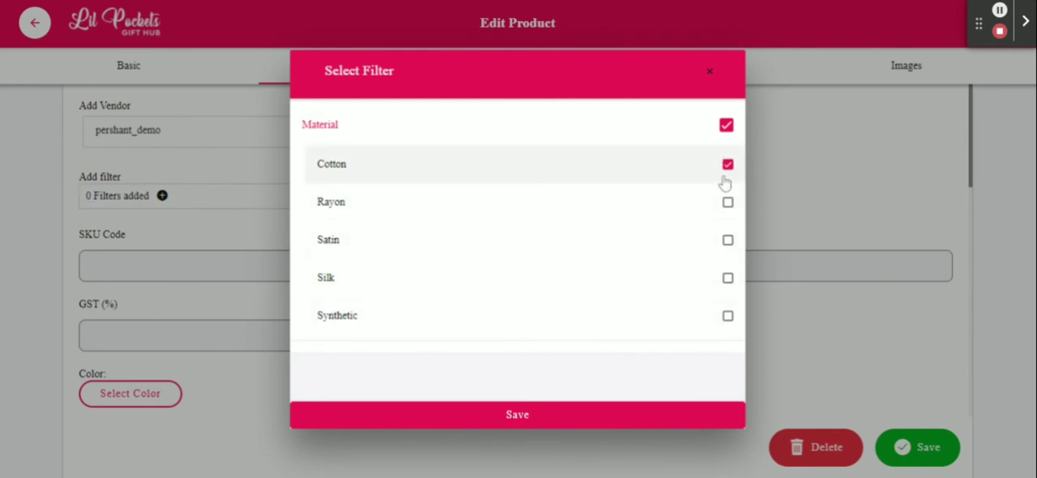
pyautogui.click(503, 420)
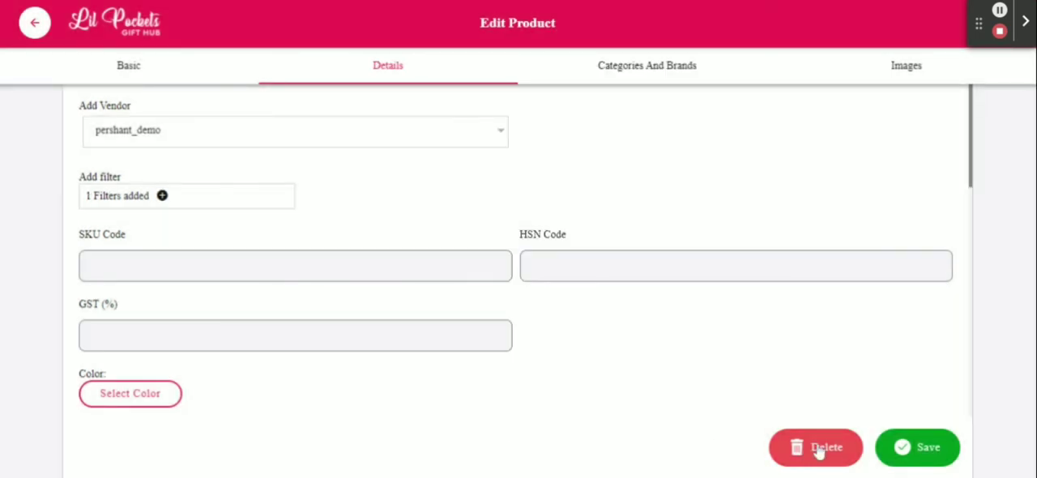
pyautogui.click(918, 460)
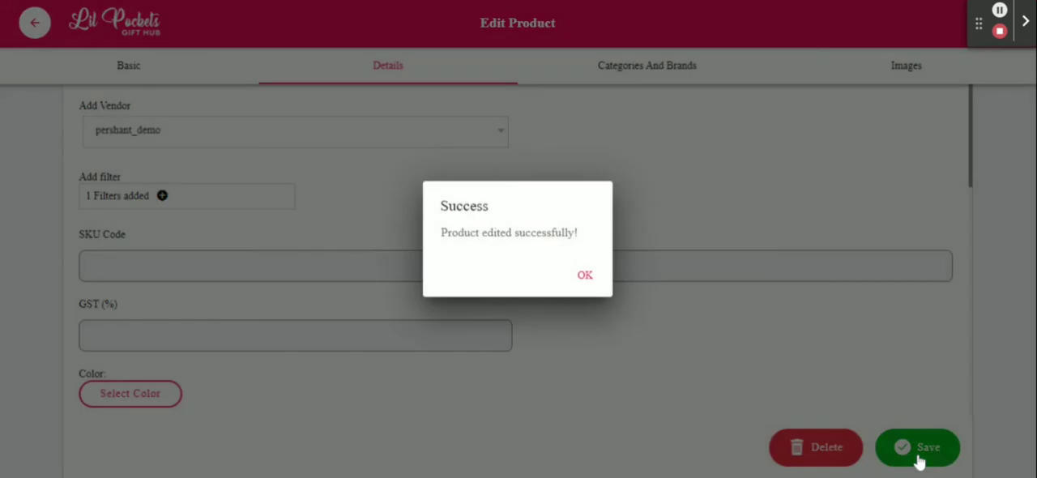
pyautogui.click(585, 278)
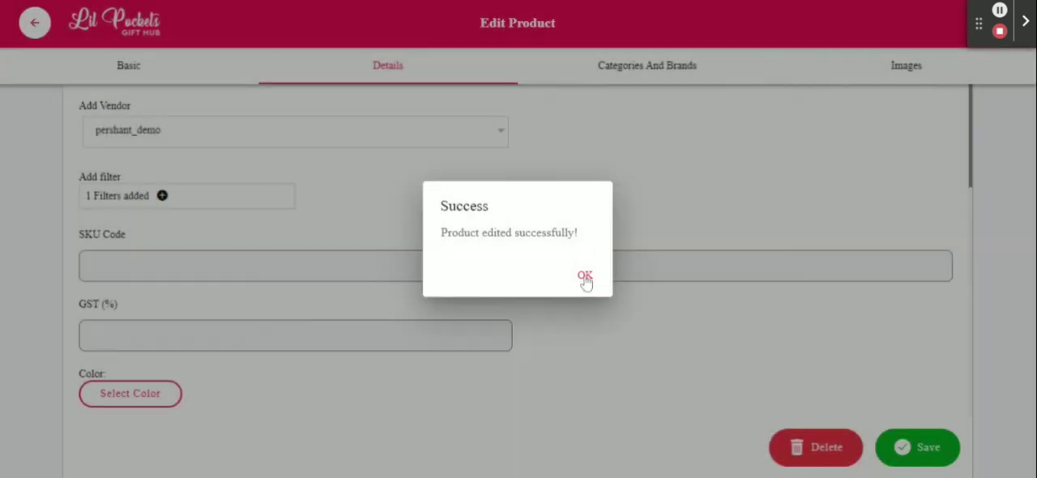
pyautogui.click(583, 277)
# - Check which filters are offered for the Banana product, close the selection without changes and return to the product list
pyautogui.scroll(10, 343, 212)
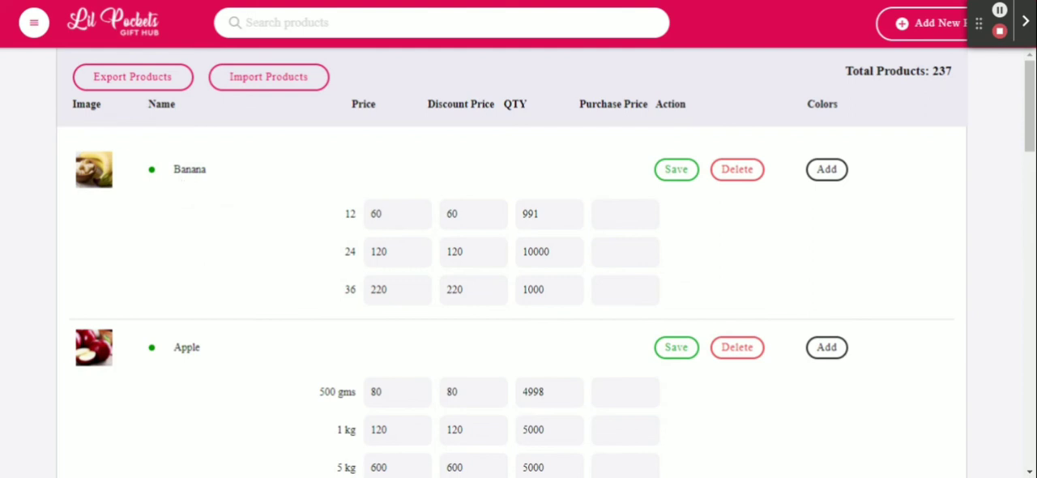
pyautogui.click(187, 171)
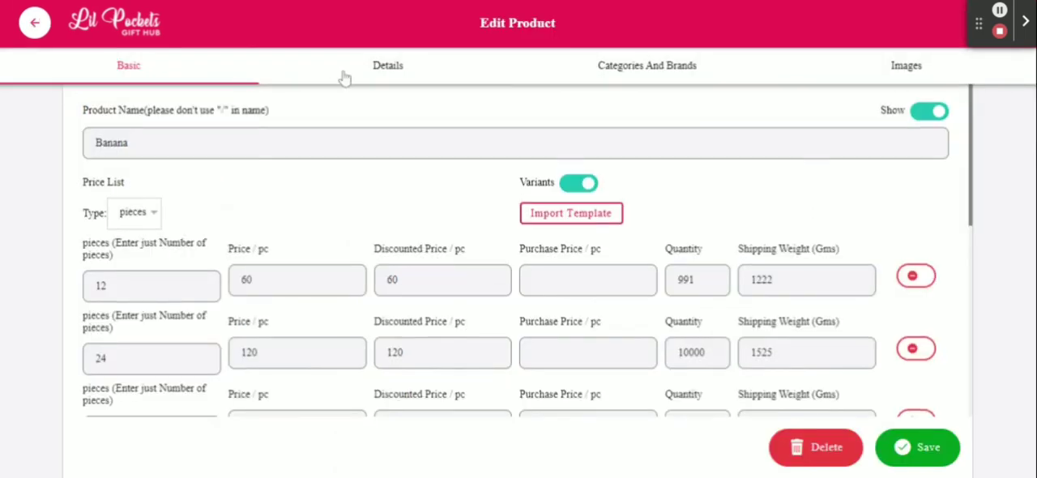
pyautogui.click(387, 71)
pyautogui.click(191, 200)
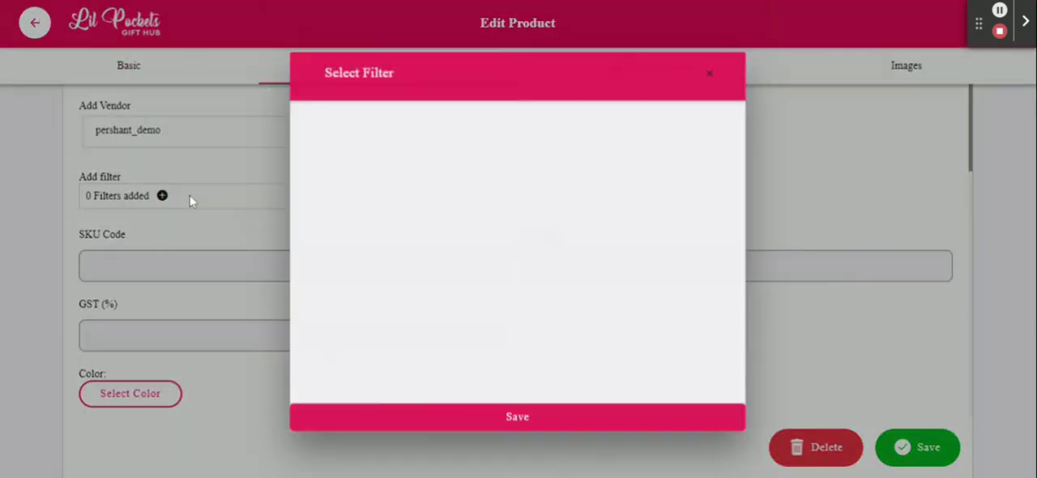
pyautogui.click(709, 74)
pyautogui.click(88, 64)
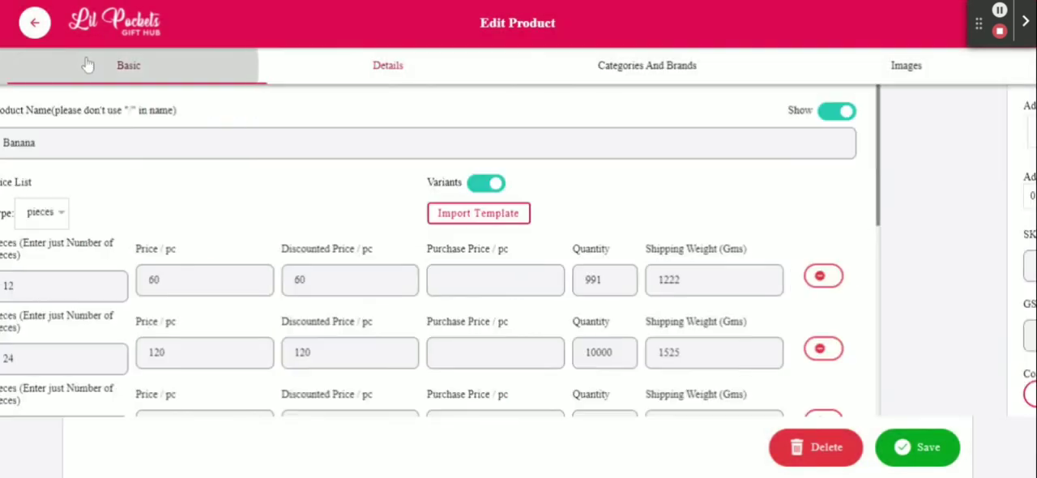
pyautogui.click(34, 24)
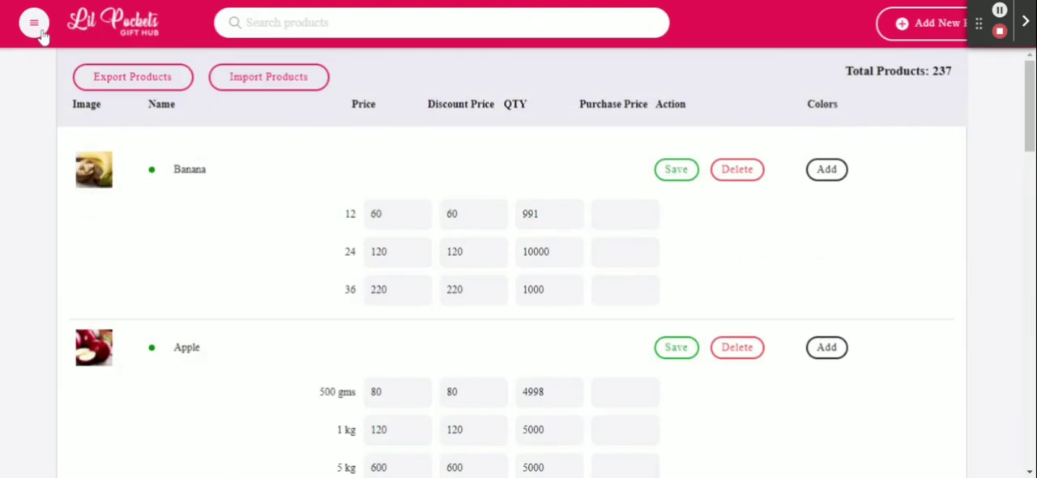